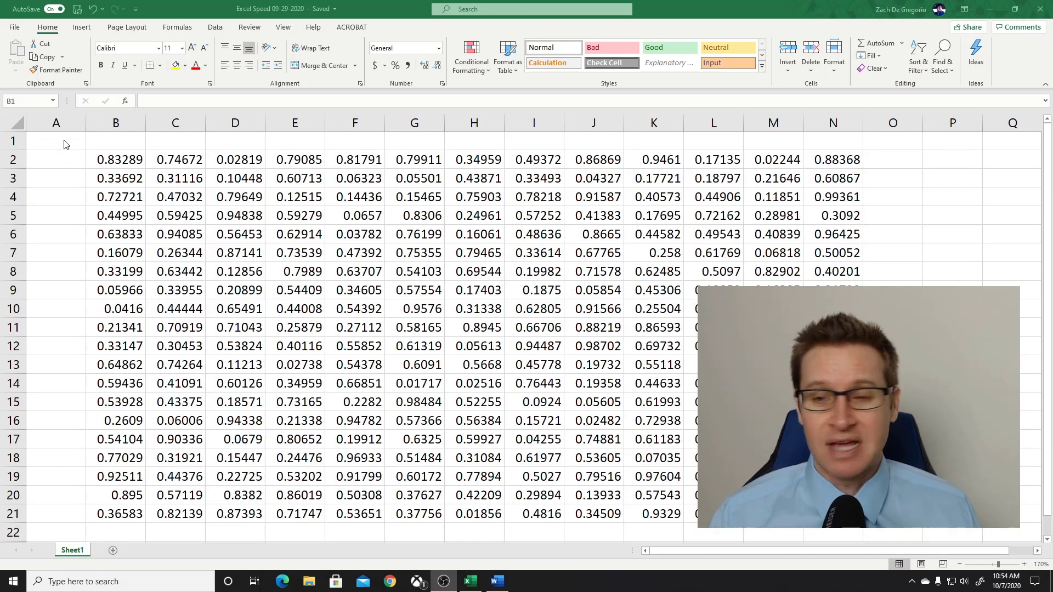
# Start at cell A1 in Excel and step right along row 1, then down column G
pyautogui.hotkey('alt', 'Tab')
pyautogui.click(63, 140)
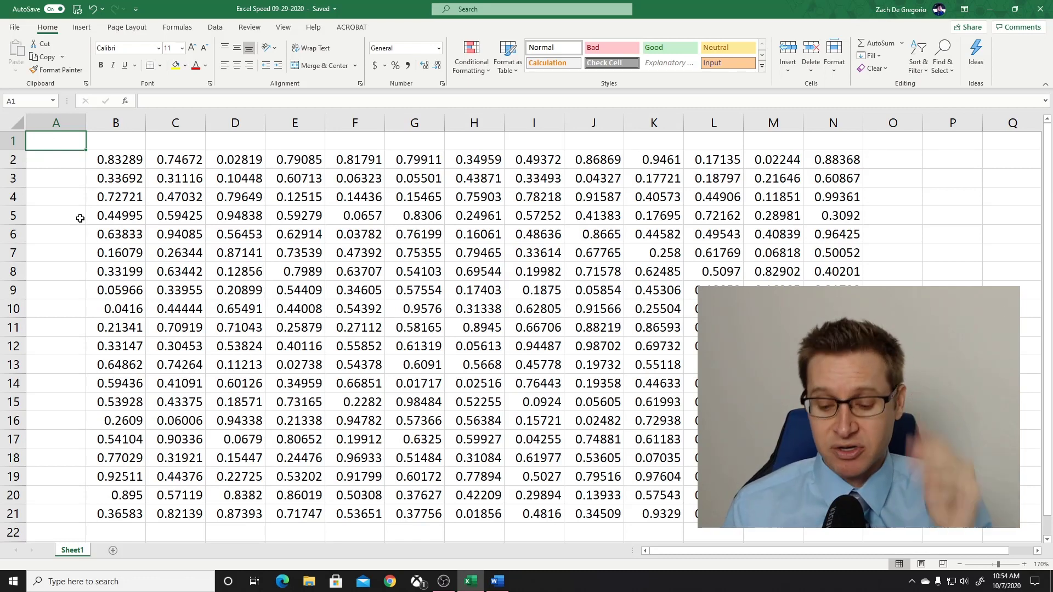
pyautogui.press('Right')
pyautogui.press('Right')
pyautogui.press('Right')
pyautogui.press('Right')
pyautogui.press('Right')
pyautogui.press('Right')
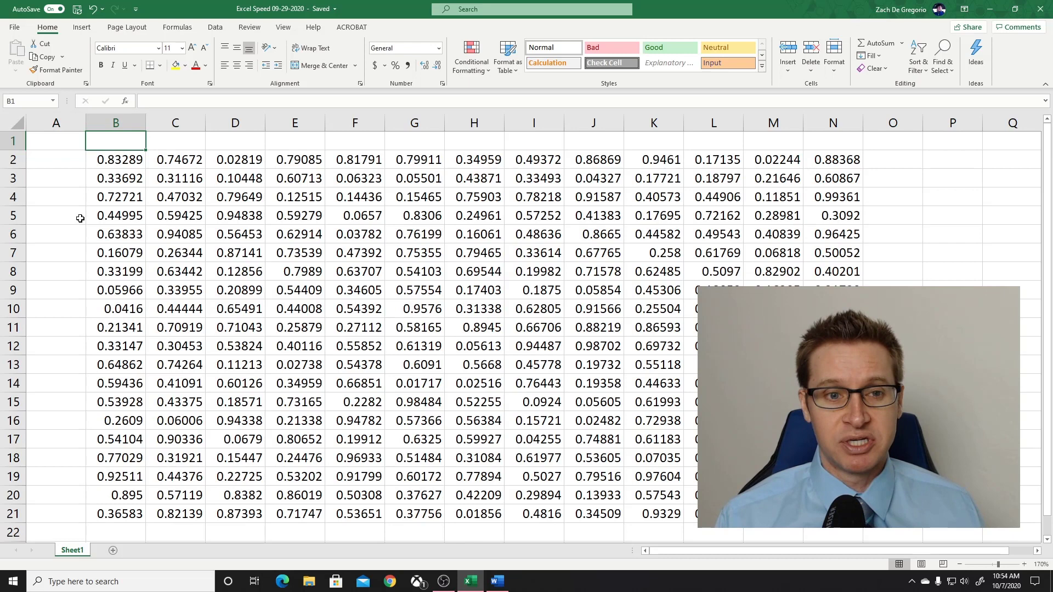
pyautogui.press('Down')
pyautogui.press('Down')
pyautogui.press('Down')
pyautogui.press('Down')
pyautogui.press('Down')
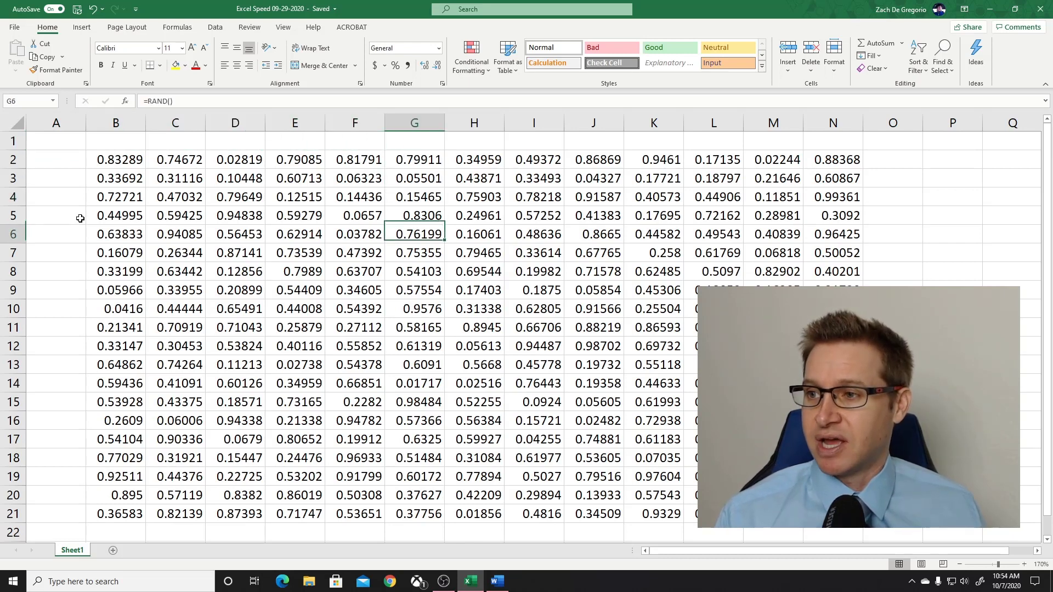
# Keep moving one cell at a time: left to column C, up, then right to column K
pyautogui.press('Down')
pyautogui.press('Down')
pyautogui.press('Left')
pyautogui.press('Left')
pyautogui.press('Left')
pyautogui.press('Left')
pyautogui.press('Up')
pyautogui.press('Up')
pyautogui.press('Up')
pyautogui.press('Right')
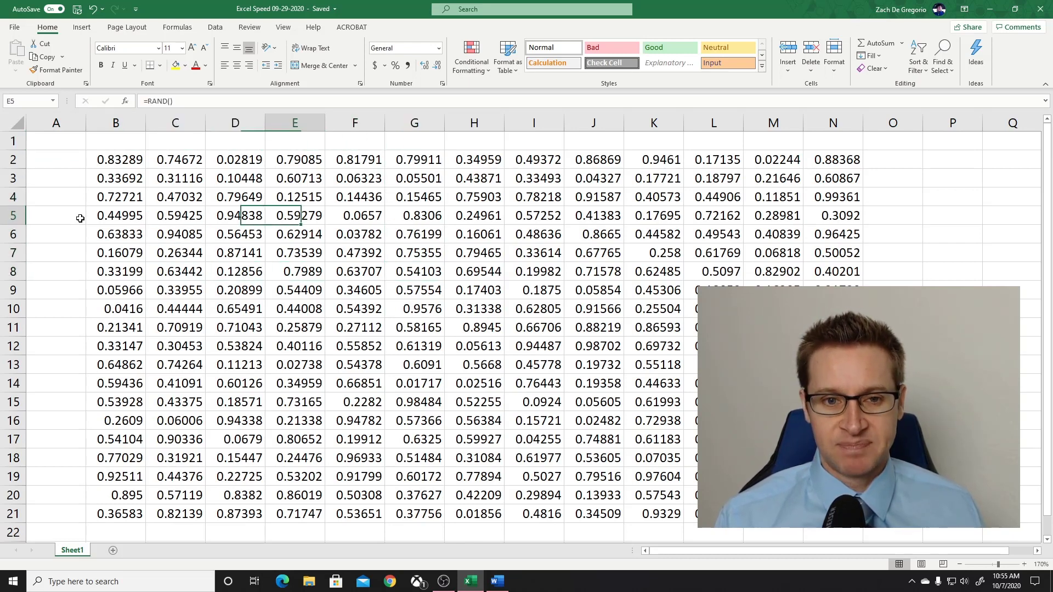
pyautogui.press('Right')
pyautogui.press('Right')
pyautogui.press('Right')
pyautogui.press('Right')
pyautogui.press('Right')
pyautogui.press('Right')
pyautogui.press('Right')
pyautogui.press('Down')
pyautogui.press('Down')
pyautogui.press('Down')
pyautogui.press('Down')
pyautogui.press('Down')
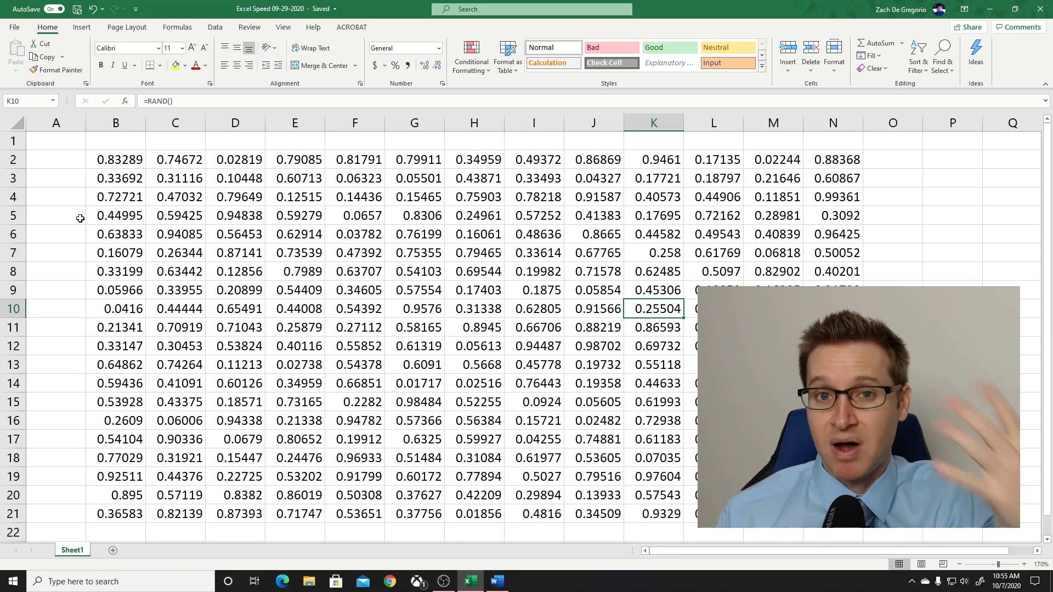
pyautogui.press('Up')
pyautogui.press('Up')
pyautogui.press('Up')
pyautogui.press('Up')
pyautogui.press('Up')
pyautogui.press('Up')
pyautogui.press('Up')
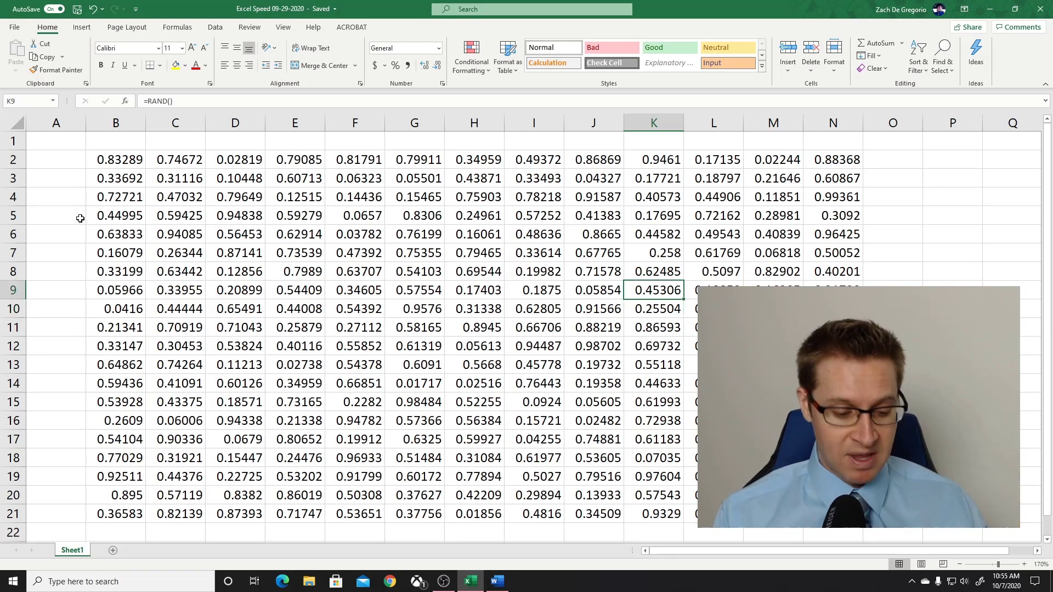
# Return to cell A1, then move down to A3
pyautogui.press('Up')
pyautogui.press('Up')
pyautogui.press('Left')
pyautogui.press('Left')
pyautogui.press('Left')
pyautogui.press('Left')
pyautogui.press('Left')
pyautogui.press('Left')
pyautogui.press('Left')
pyautogui.press('Left')
pyautogui.press('Left')
pyautogui.press('Left')
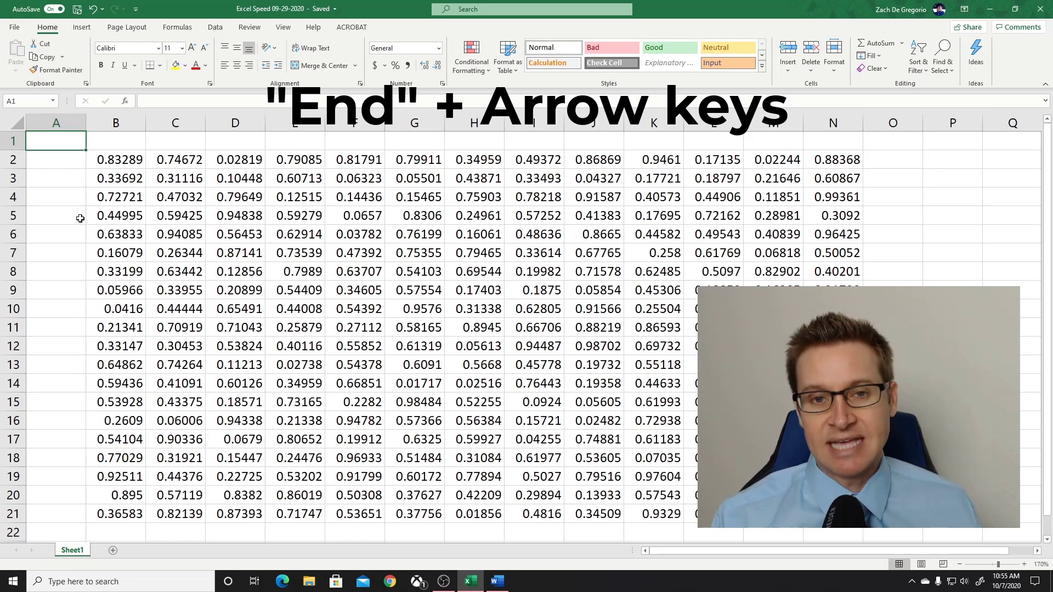
pyautogui.press('Down')
pyautogui.press('Down')
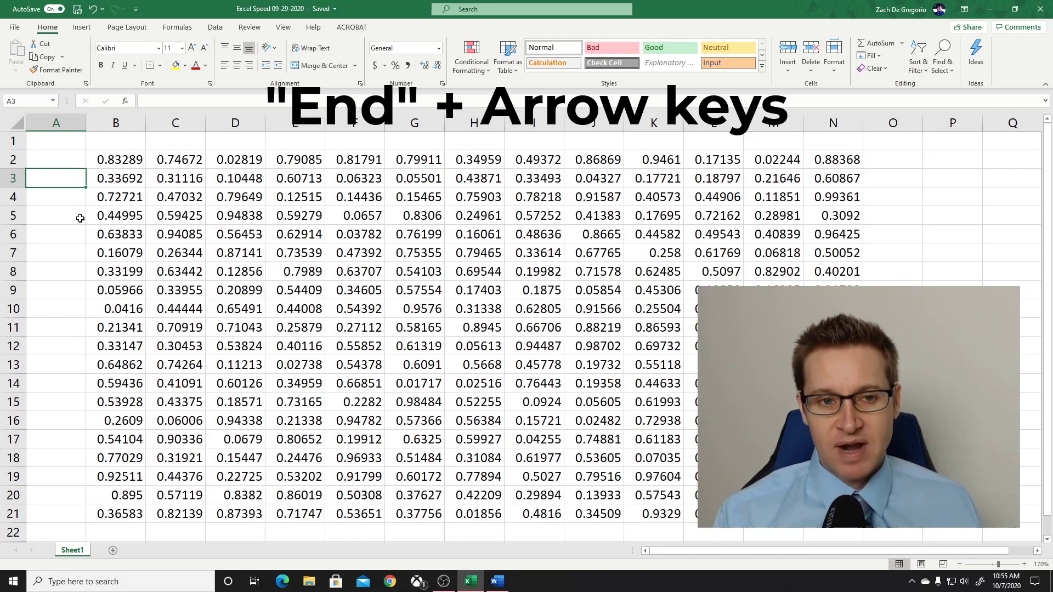
# Use End+Right to jump to B3 and then N3, and End+Down to reach N21
pyautogui.press('End')
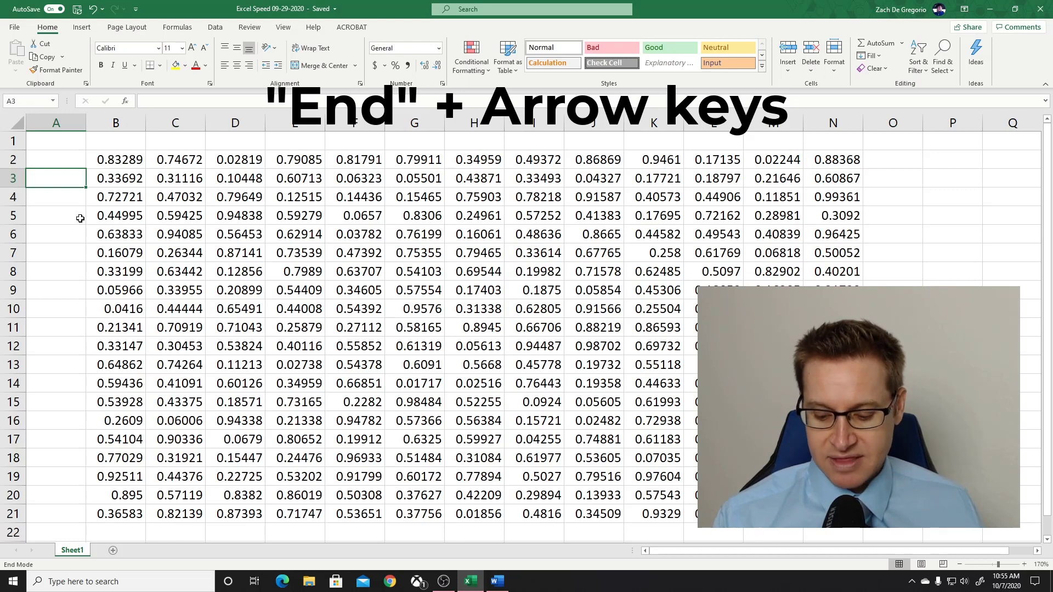
pyautogui.press('Right')
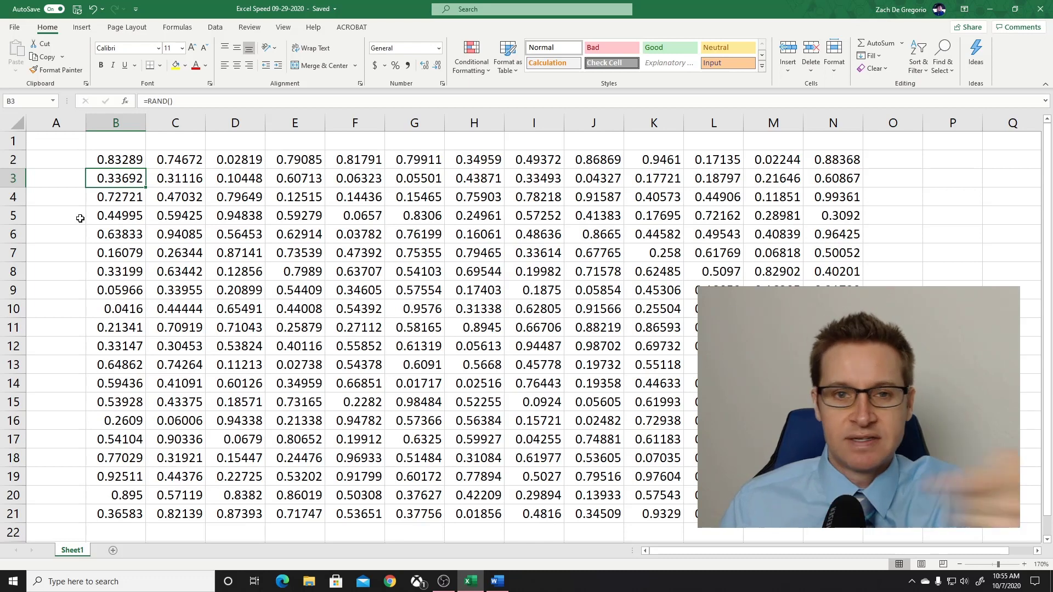
pyautogui.press('End')
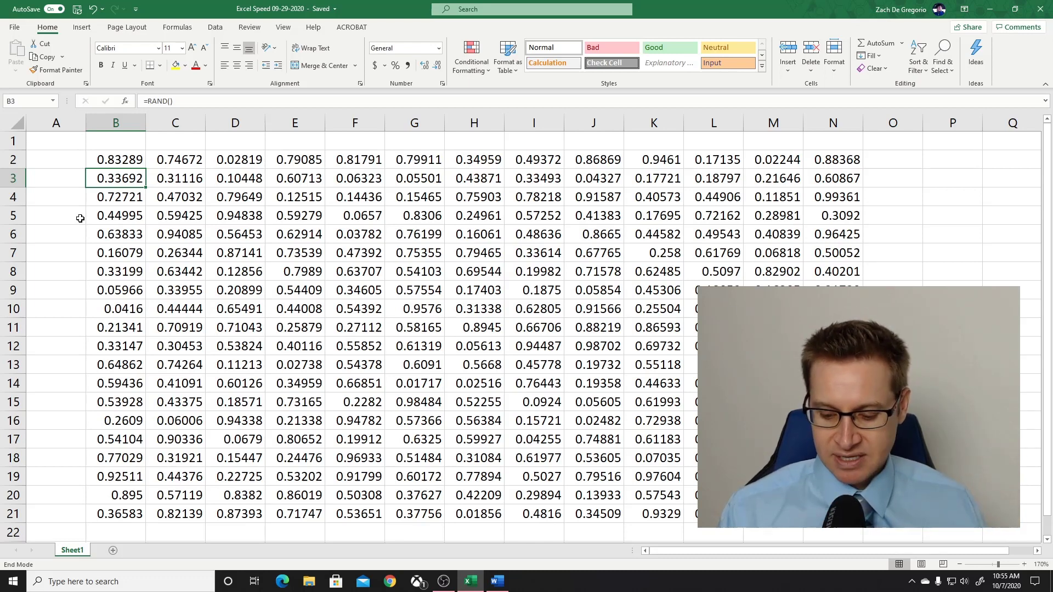
pyautogui.press('Right')
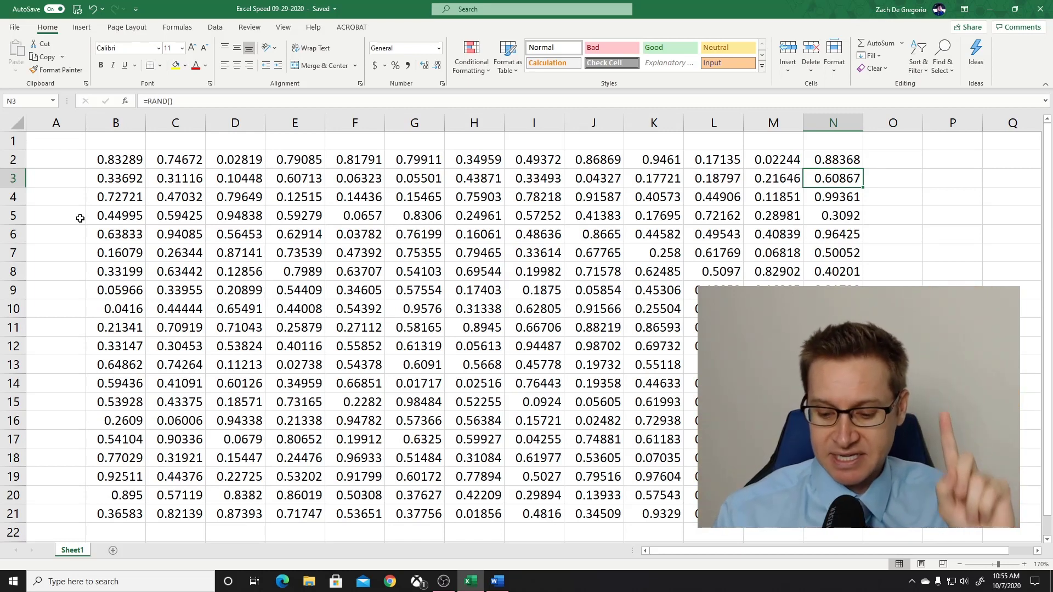
pyautogui.press('End')
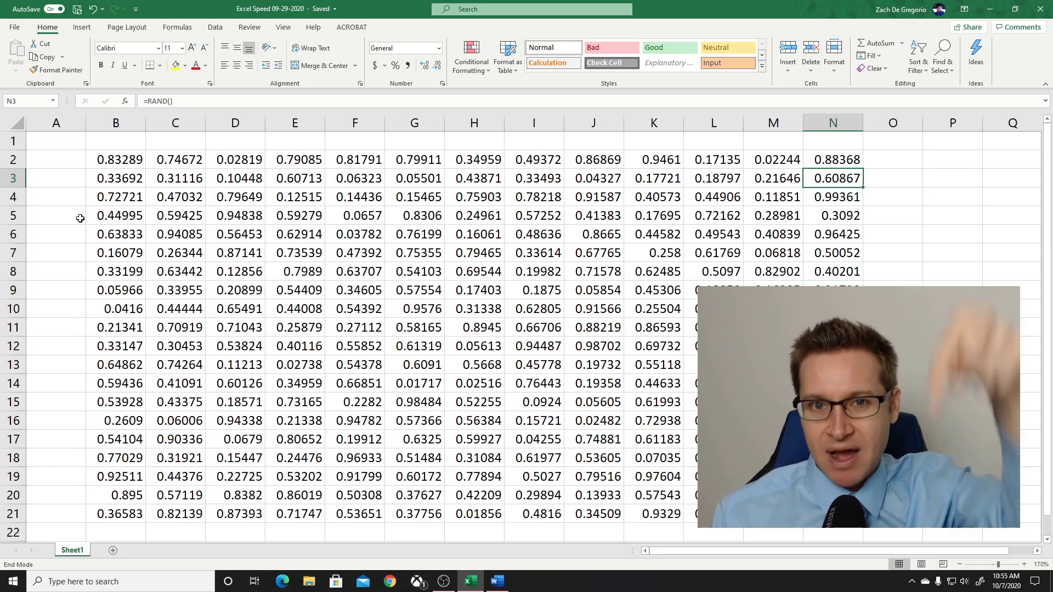
pyautogui.press('Down')
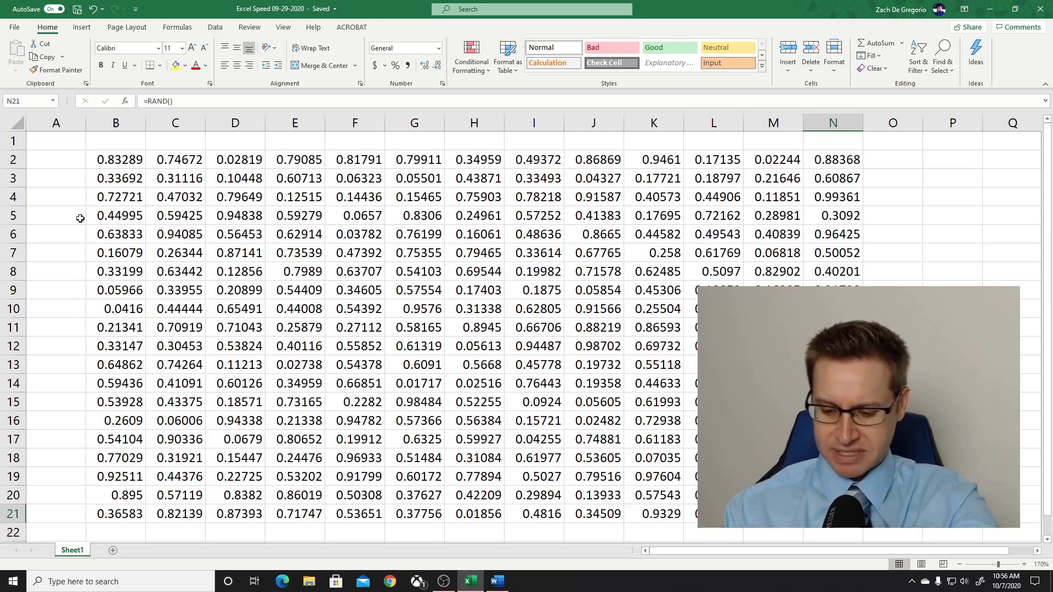
# Use Ctrl+Left, Ctrl+Up and Ctrl+Right to hop from N21 to B21, then B2, then N2
pyautogui.hotkey('ctrl', 'Left')
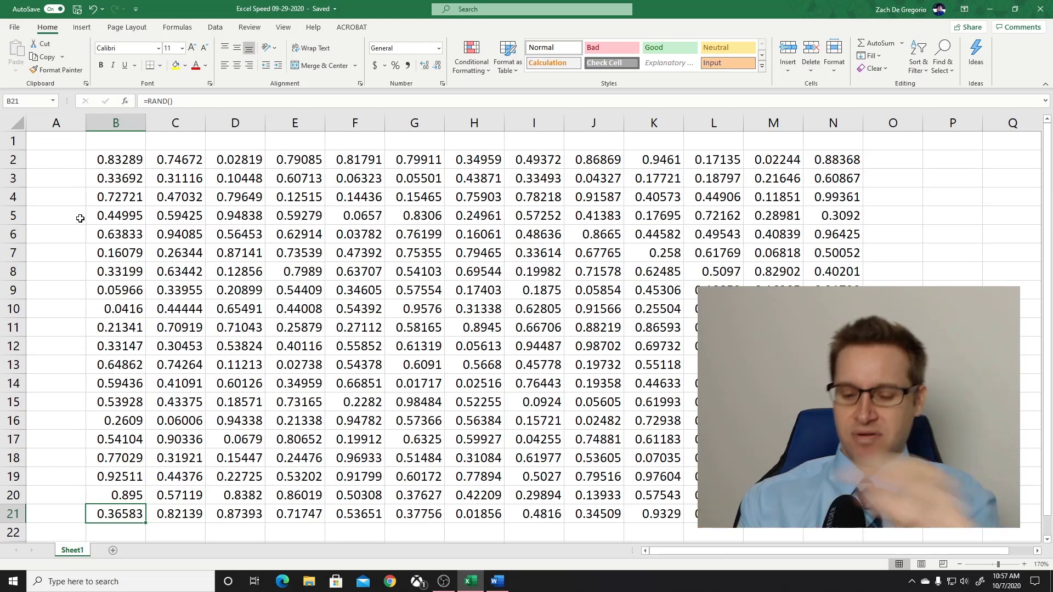
pyautogui.hotkey('ctrl', 'Up')
pyautogui.hotkey('ctrl', 'Right')
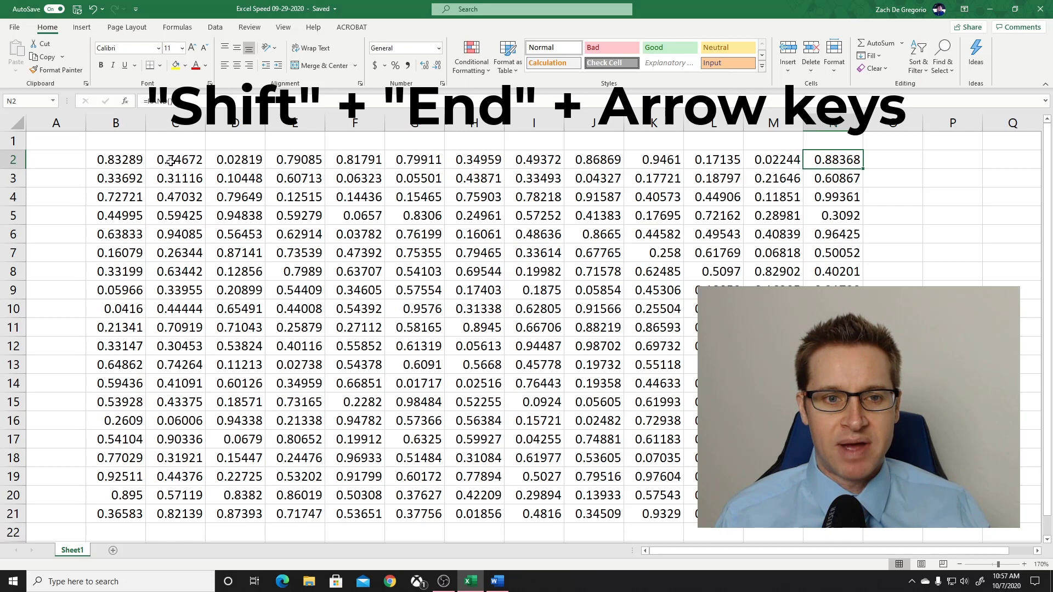
# Clear a trial drag selection, then select B2:N21 from B2 with End and Shift+Right/Shift+Down
pyautogui.moveTo(171, 161); pyautogui.dragTo(474, 237)
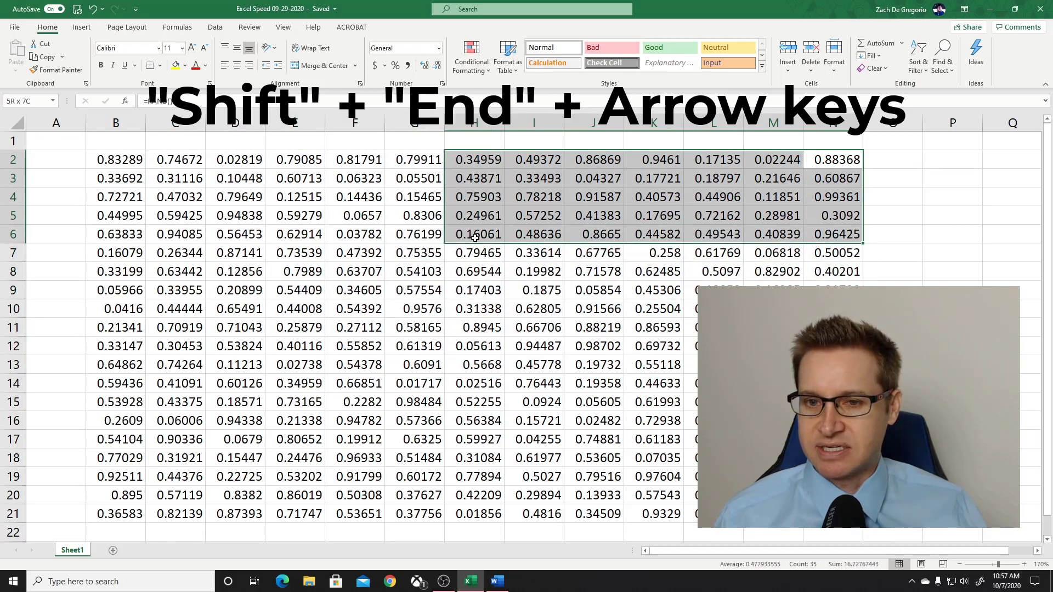
pyautogui.click(170, 220)
pyautogui.click(133, 164)
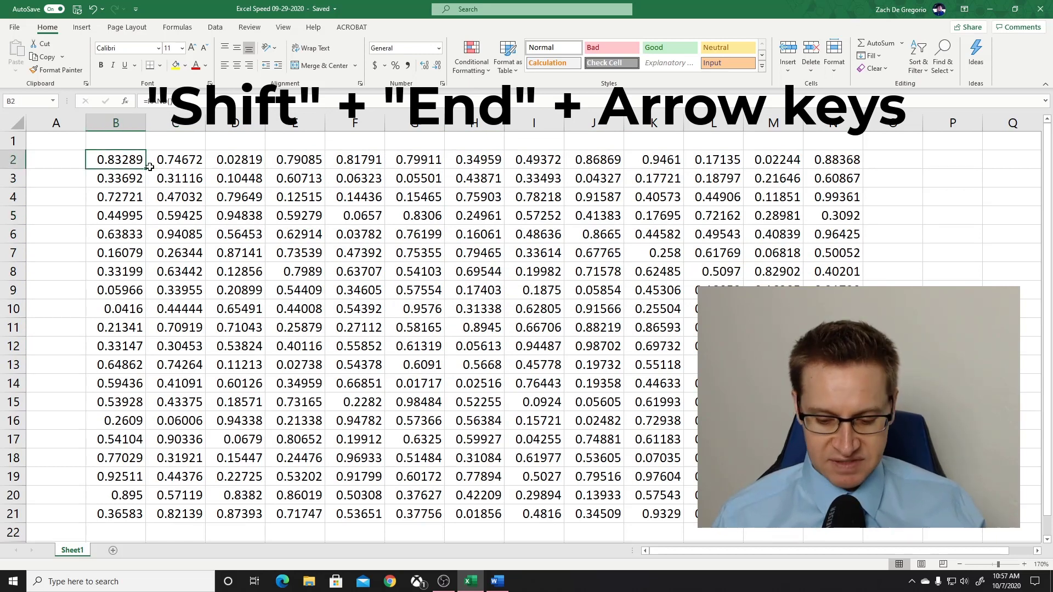
pyautogui.press('End')
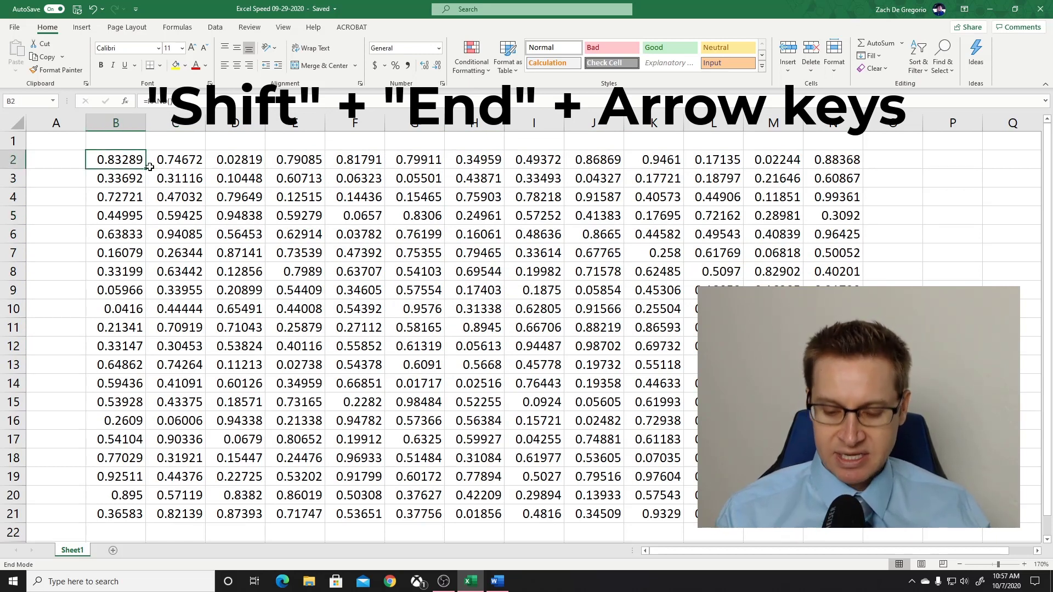
pyautogui.hotkey('shift', 'Right')
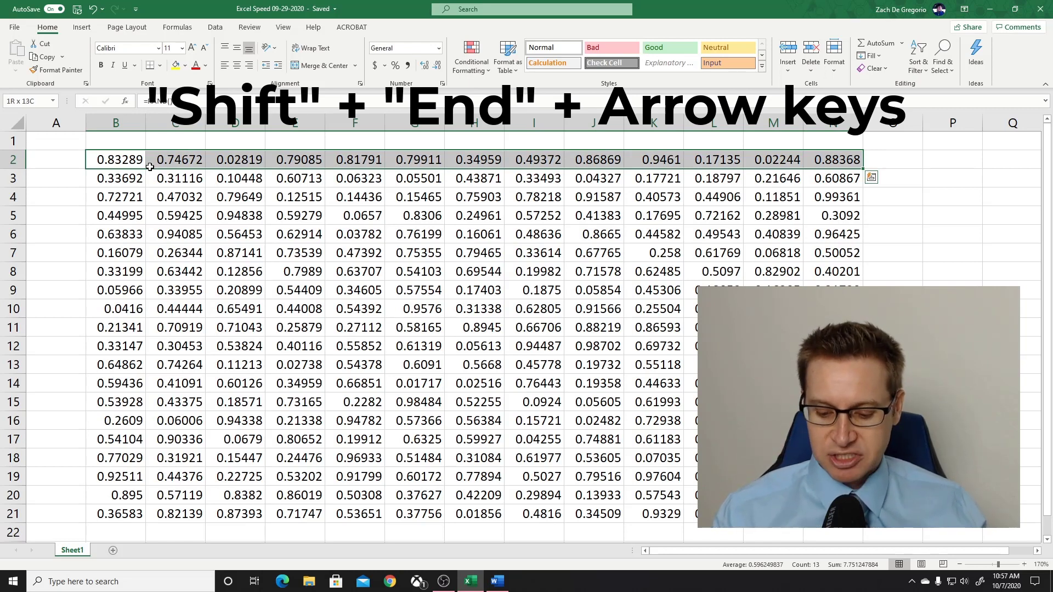
pyautogui.hotkey('shift', 'Down')
pyautogui.hotkey('shift', 'Down')
pyautogui.hotkey('shift', 'Down')
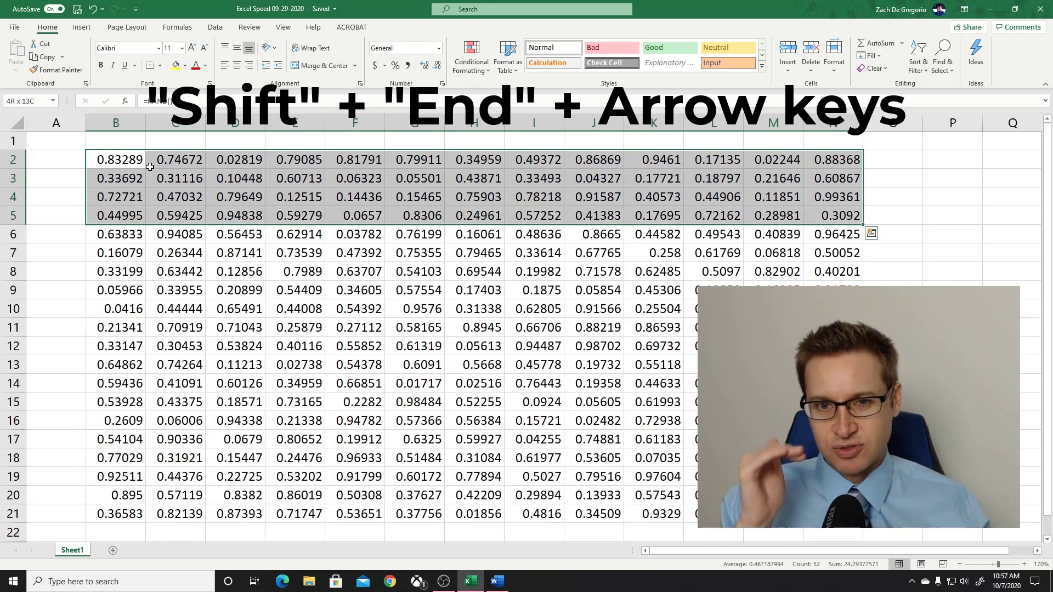
pyautogui.press('End')
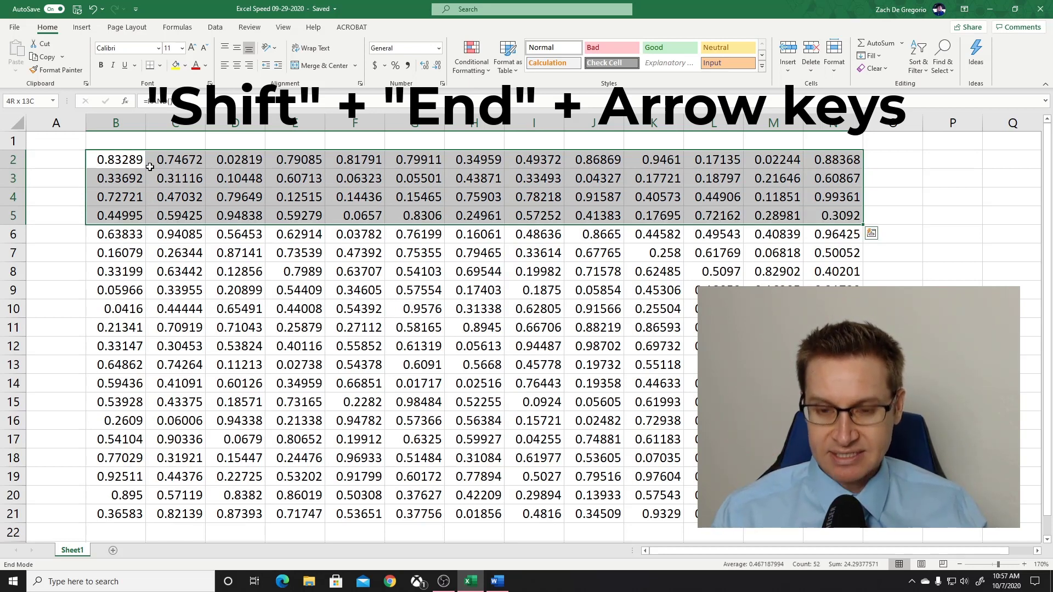
pyautogui.hotkey('shift', 'Down')
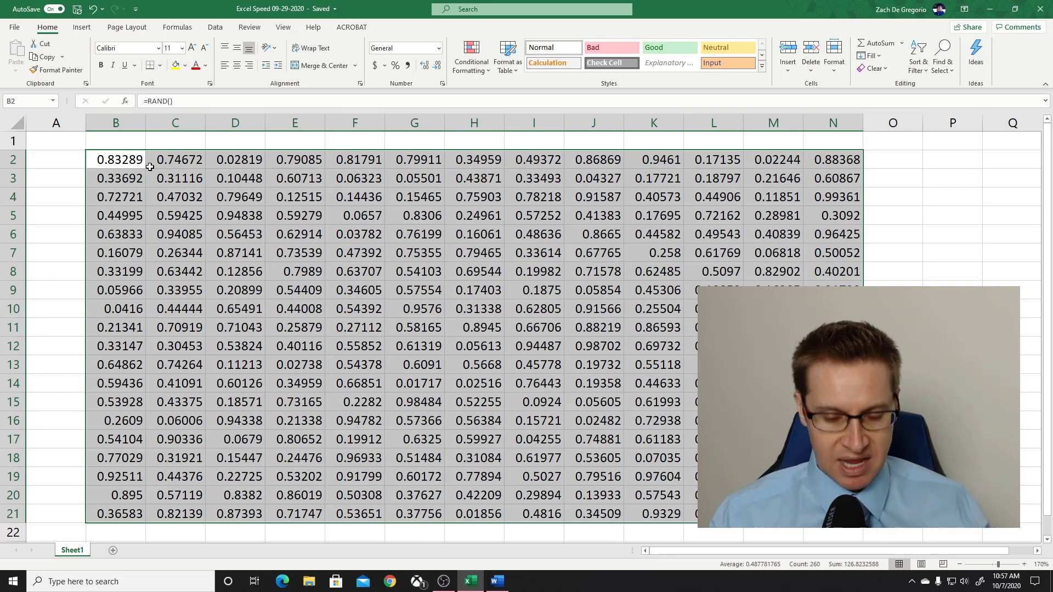
# Collapse to B2, reselect B2:N21 with Ctrl+Shift+Right and Ctrl+Shift+Down, then collapse again
pyautogui.hotkey('shift', 'BackSpace')
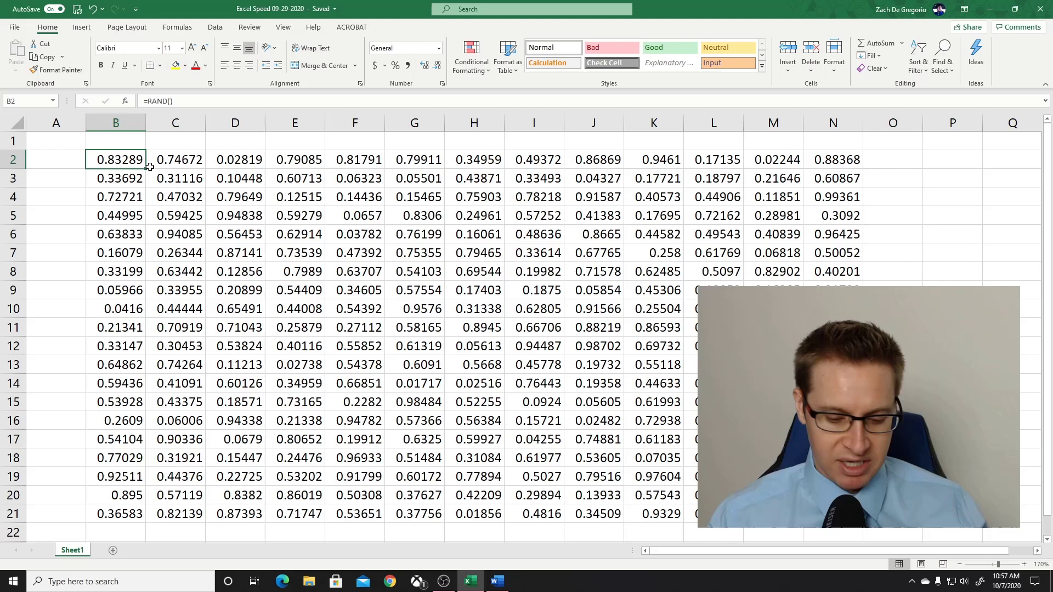
pyautogui.hotkey('ctrl', 'shift', 'Right')
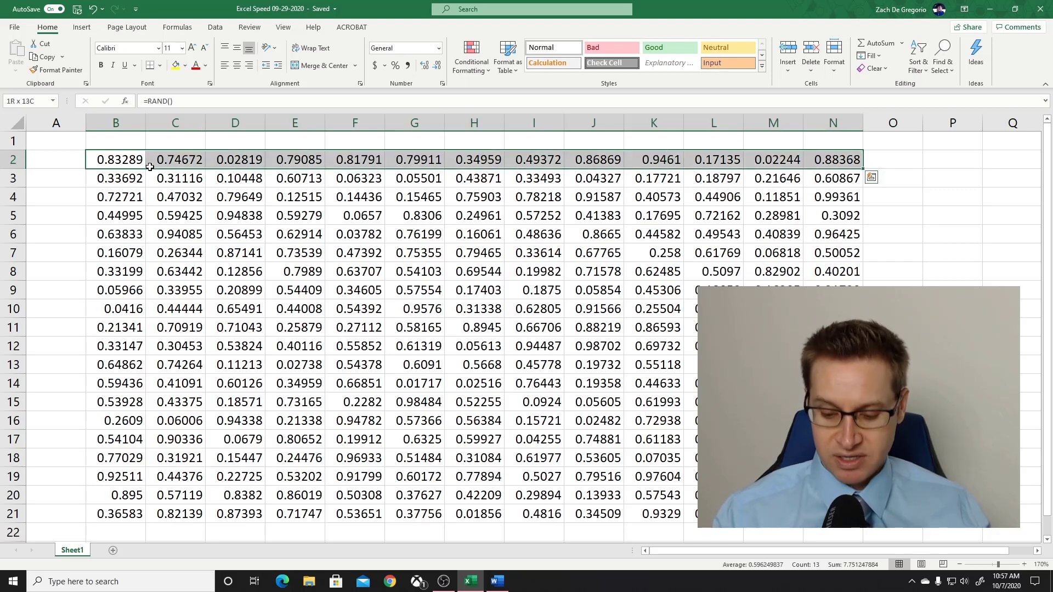
pyautogui.hotkey('ctrl', 'shift', 'Down')
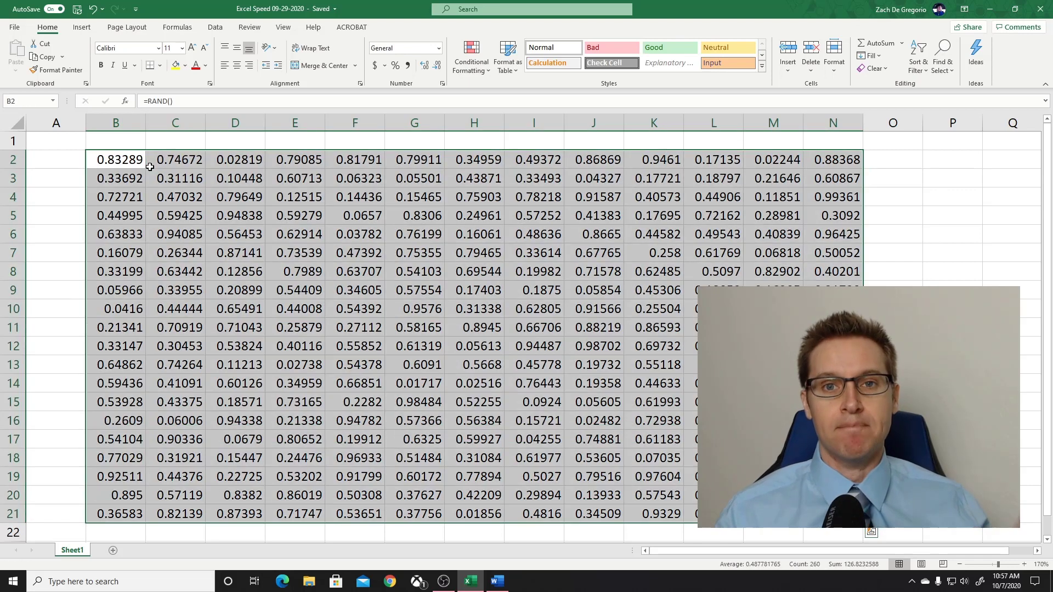
pyautogui.hotkey('shift', 'BackSpace')
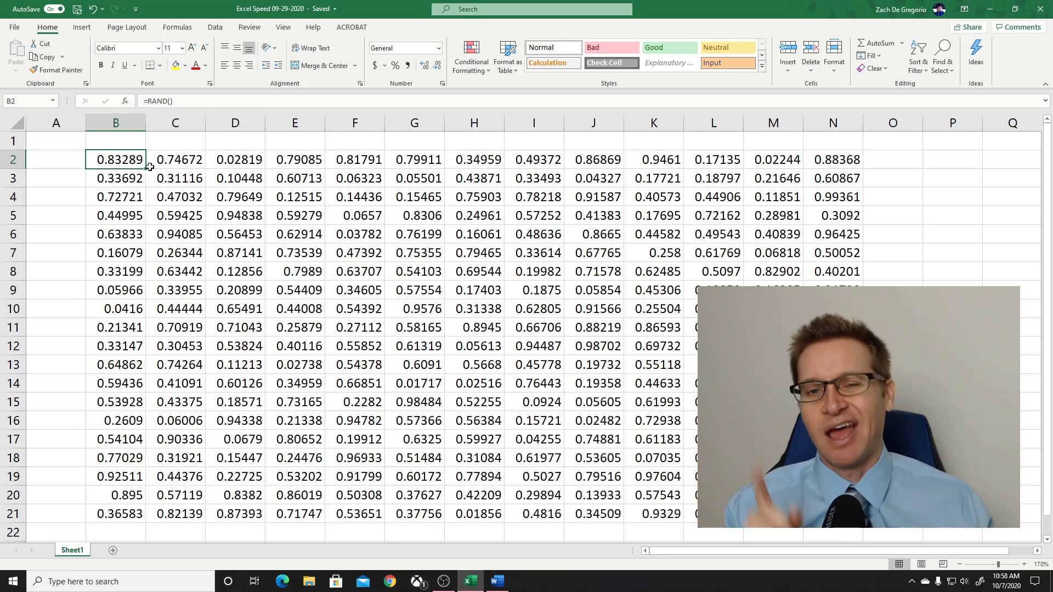
pyautogui.hotkey('alt', 'Tab')
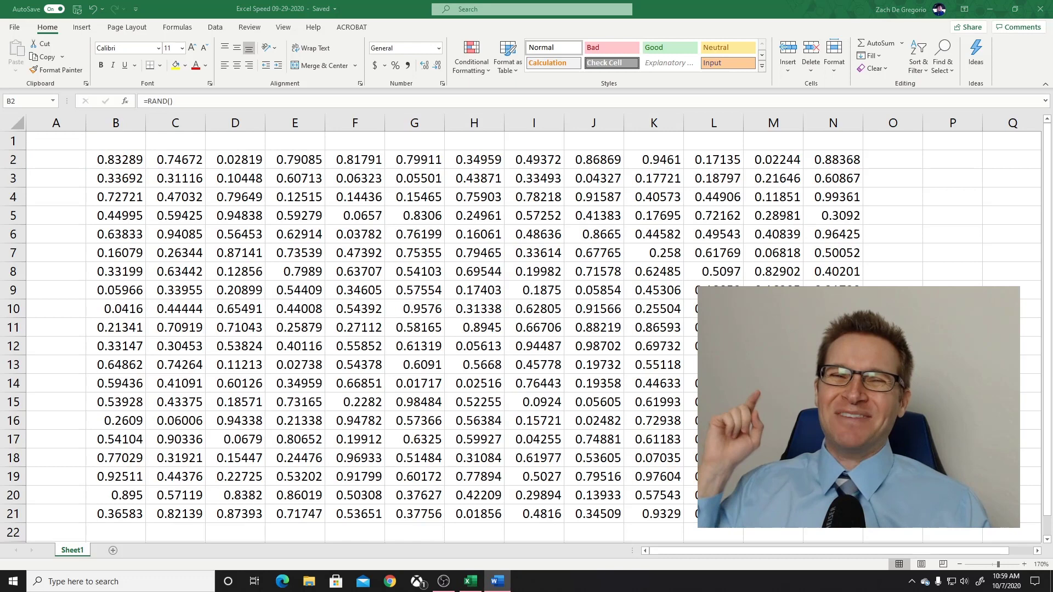